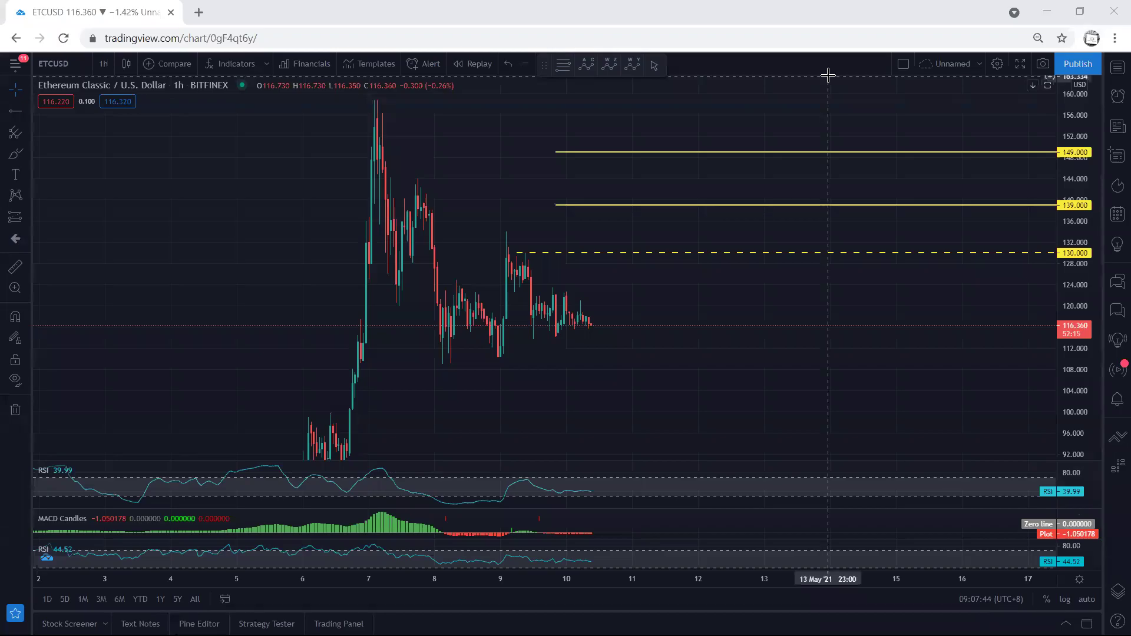
# Rescale the chart, sketch a drop below the recent candles, underline a recent low, then erase them.
pyautogui.moveTo(1069, 395); pyautogui.dragTo(1069, 380)
pyautogui.moveTo(798, 386)
pyautogui.mouseDown()
pyautogui.moveTo(808, 396)
pyautogui.moveTo(793, 394)
pyautogui.mouseUp()
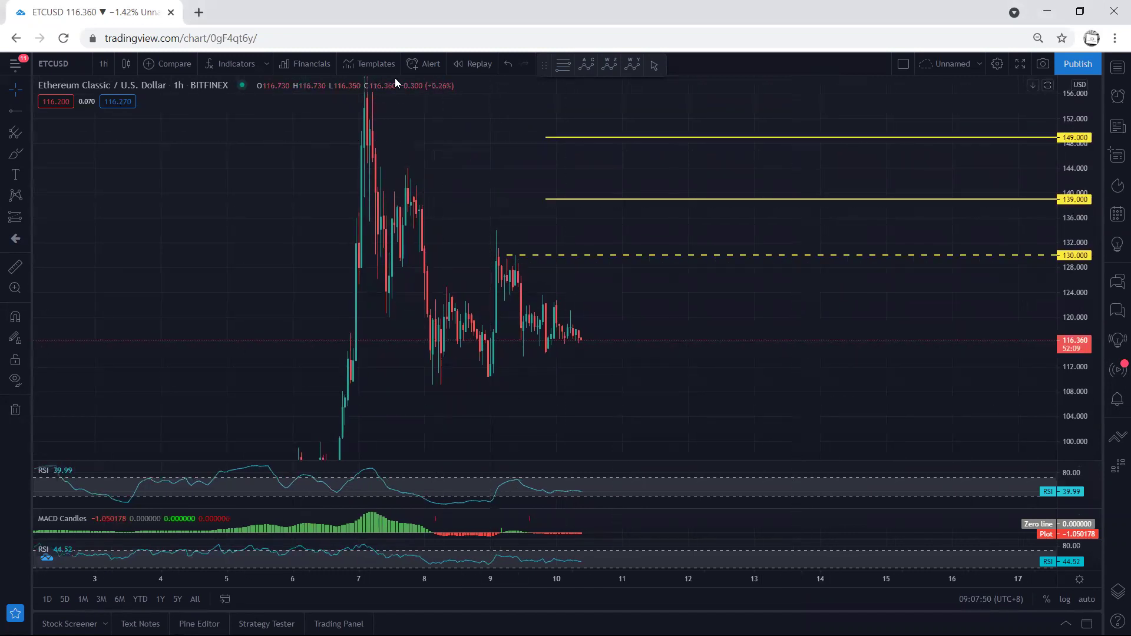
pyautogui.moveTo(538, 337); pyautogui.dragTo(564, 328)
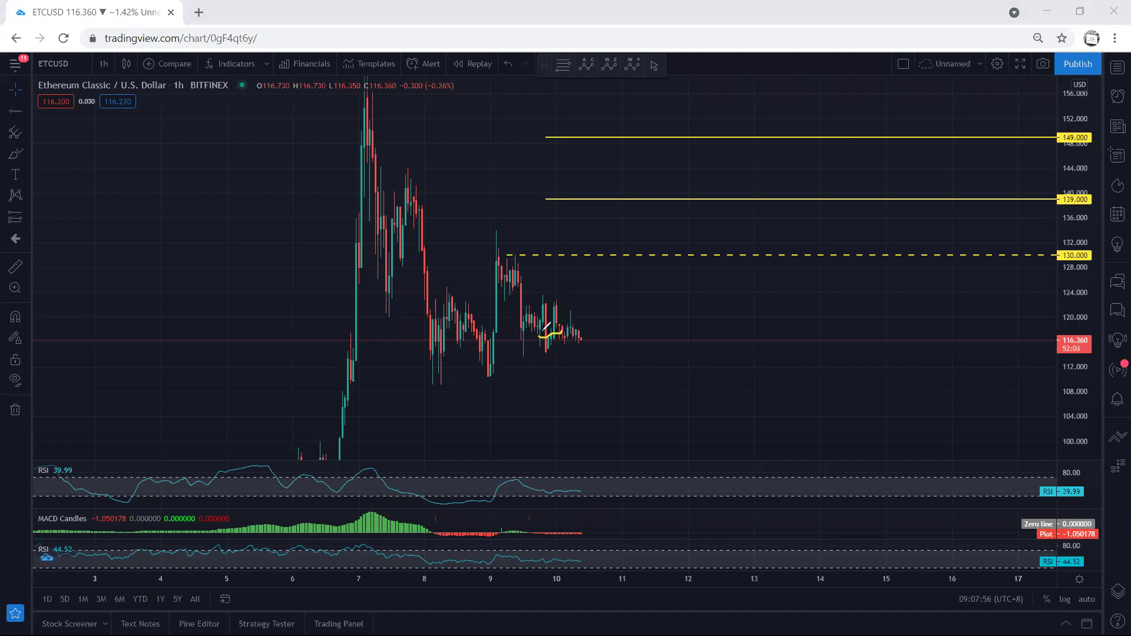
pyautogui.moveTo(564, 319); pyautogui.dragTo(591, 369)
pyautogui.moveTo(424, 382); pyautogui.dragTo(452, 382)
pyautogui.press('Delete')
# Sketch a short level and a dip-and-rebound path, then a down arrow above 130, and remove them.
pyautogui.moveTo(534, 324); pyautogui.dragTo(547, 324)
pyautogui.moveTo(561, 327); pyautogui.dragTo(593, 304)
pyautogui.press('Delete')
pyautogui.moveTo(516, 223); pyautogui.dragTo(516, 251)
pyautogui.hotkey('ctrl', 'z')
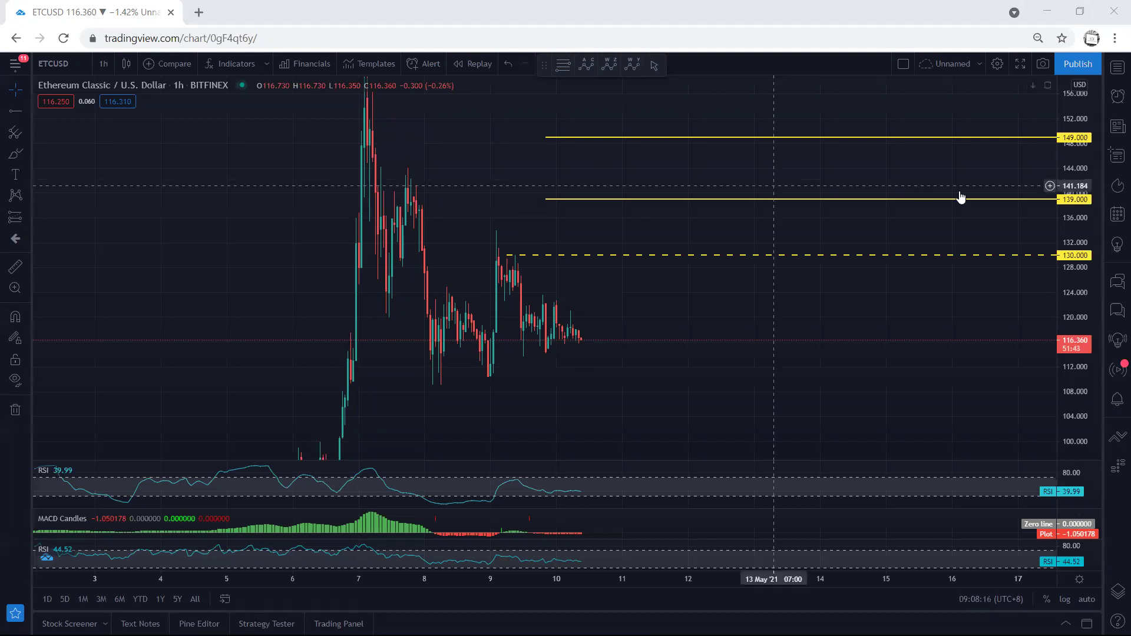
# Auto-fit the price scale, then with the Brush sketch a dip and rise toward 130 and erase it.
pyautogui.doubleClick(1082, 183)
pyautogui.moveTo(1078, 304); pyautogui.dragTo(1073, 269)
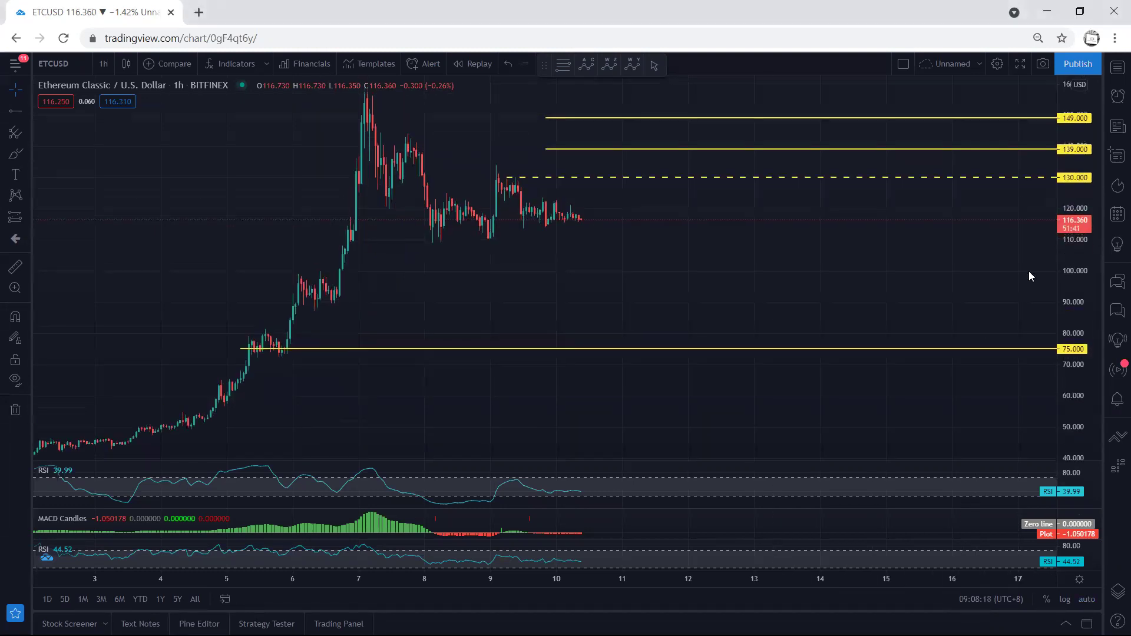
pyautogui.moveTo(829, 299); pyautogui.dragTo(822, 379)
pyautogui.click(399, 69)
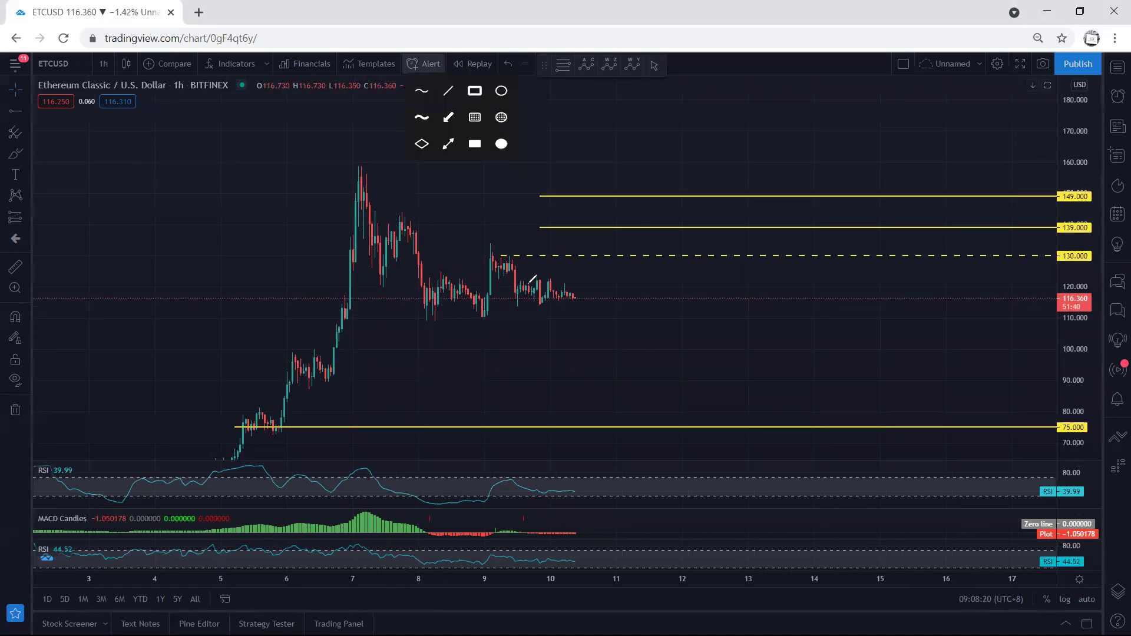
pyautogui.moveTo(534, 297)
pyautogui.mouseDown()
pyautogui.moveTo(560, 293)
pyautogui.moveTo(546, 280)
pyautogui.moveTo(567, 283)
pyautogui.moveTo(584, 318)
pyautogui.moveTo(564, 321)
pyautogui.mouseUp()
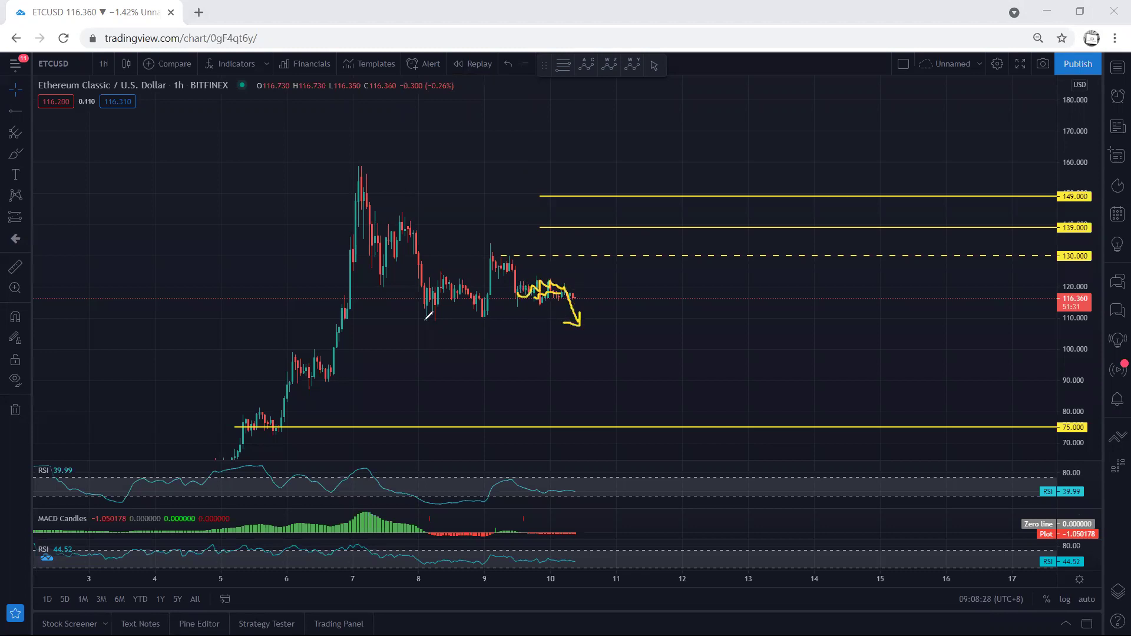
pyautogui.moveTo(425, 318); pyautogui.dragTo(435, 320)
pyautogui.moveTo(574, 321)
pyautogui.mouseDown()
pyautogui.moveTo(589, 334)
pyautogui.moveTo(629, 265)
pyautogui.mouseUp()
pyautogui.press('Delete')
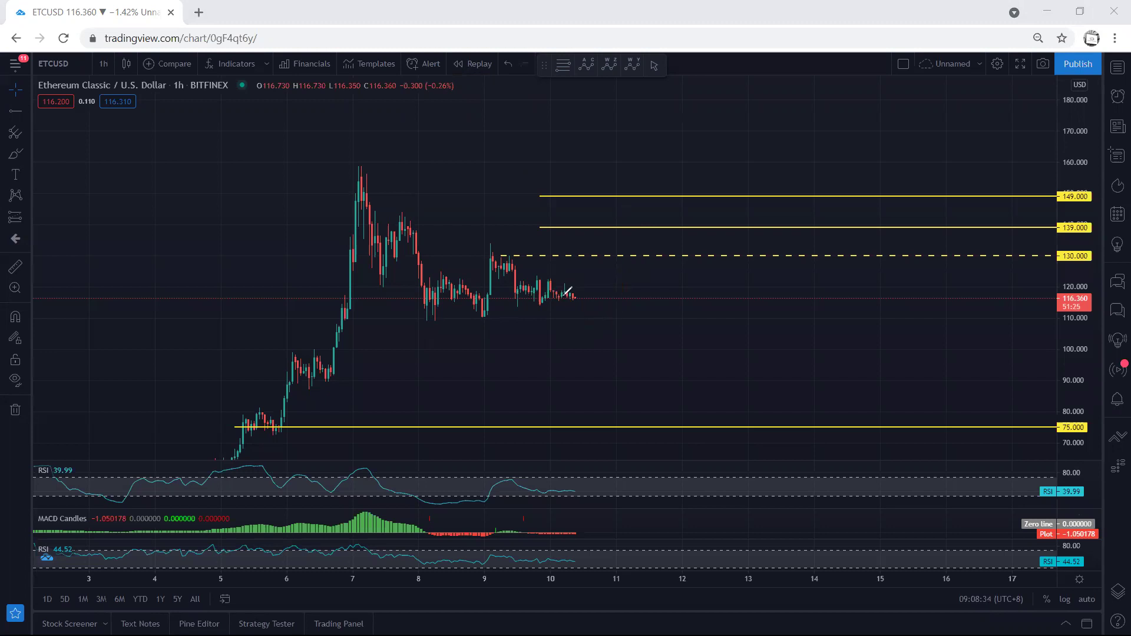
# Draw a down arrow and a day-8 low underline, undo them, and draw a stroke over the recent candles.
pyautogui.moveTo(564, 298); pyautogui.dragTo(576, 327)
pyautogui.moveTo(579, 317); pyautogui.dragTo(573, 327)
pyautogui.moveTo(436, 323); pyautogui.dragTo(424, 323)
pyautogui.hotkey('ctrl', 'z')
pyautogui.hotkey('ctrl', 'z')
pyautogui.moveTo(523, 287)
pyautogui.mouseDown()
pyautogui.moveTo(562, 287)
pyautogui.moveTo(553, 295)
pyautogui.moveTo(563, 285)
pyautogui.moveTo(586, 321)
pyautogui.mouseUp()
# Sketch a day-8 low underline, a rebound path and an arrow at the 130 rejection, then erase them.
pyautogui.moveTo(416, 322); pyautogui.dragTo(448, 321)
pyautogui.moveTo(583, 328)
pyautogui.mouseDown()
pyautogui.moveTo(608, 337)
pyautogui.moveTo(629, 272)
pyautogui.moveTo(638, 282)
pyautogui.mouseUp()
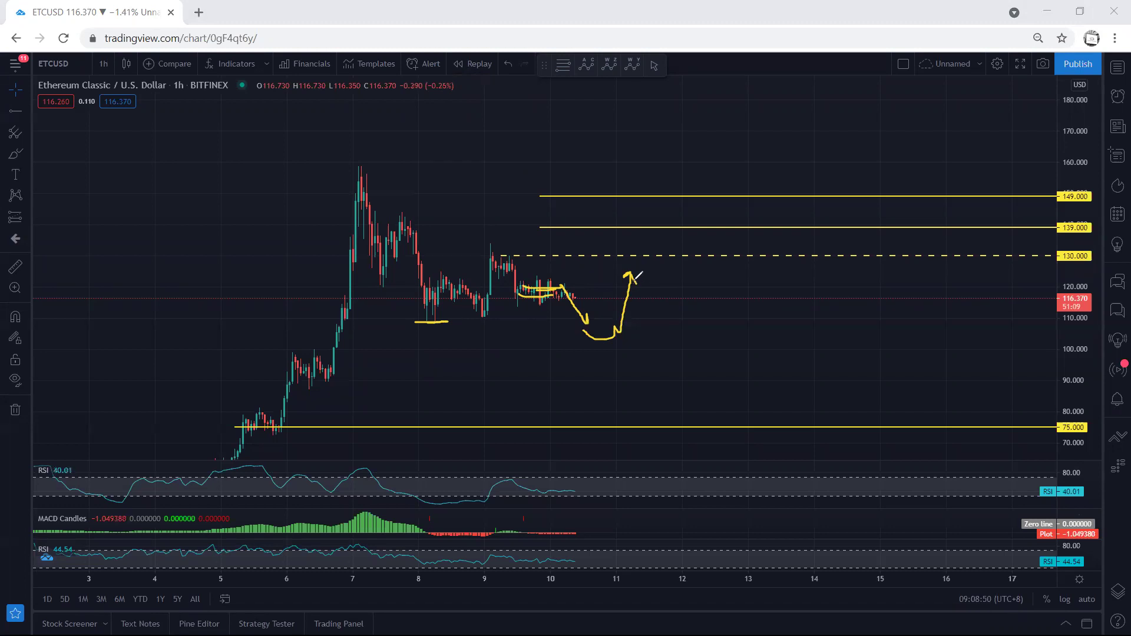
pyautogui.press('Delete')
pyautogui.moveTo(503, 226); pyautogui.dragTo(513, 245)
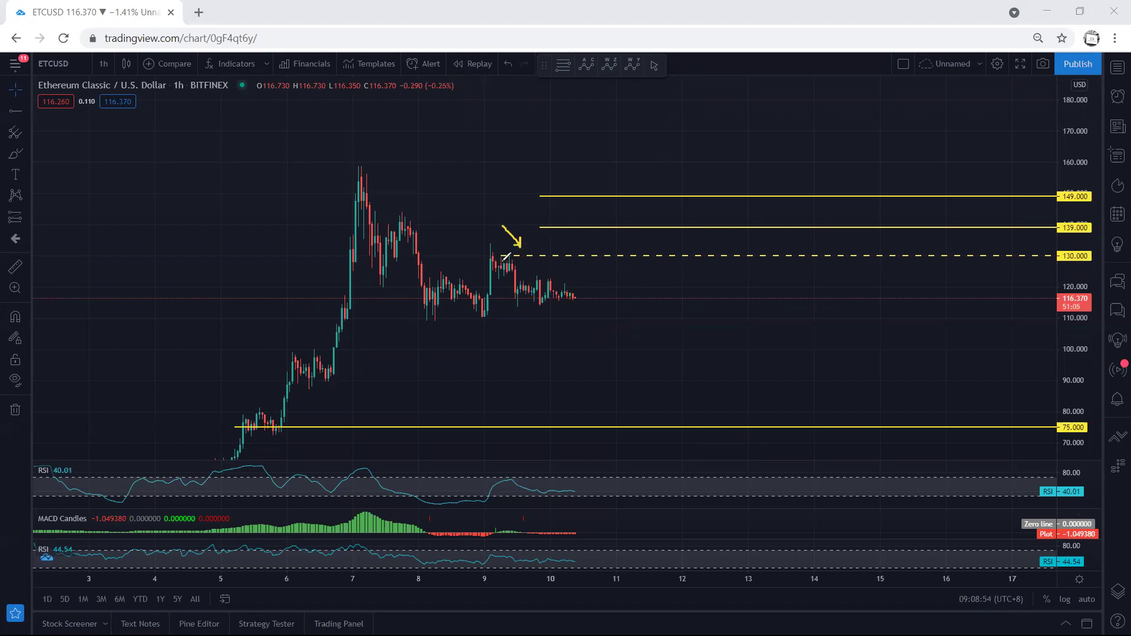
pyautogui.moveTo(527, 275)
pyautogui.mouseDown()
pyautogui.moveTo(569, 275)
pyautogui.moveTo(527, 275)
pyautogui.mouseUp()
pyautogui.press('Delete')
# Sketch a day-9 spike arrow and a zigzag rise toward 139, then clear them and exit drawing with Esc.
pyautogui.moveTo(487, 227); pyautogui.dragTo(504, 245)
pyautogui.moveTo(520, 287); pyautogui.dragTo(569, 294)
pyautogui.moveTo(429, 321); pyautogui.dragTo(493, 318)
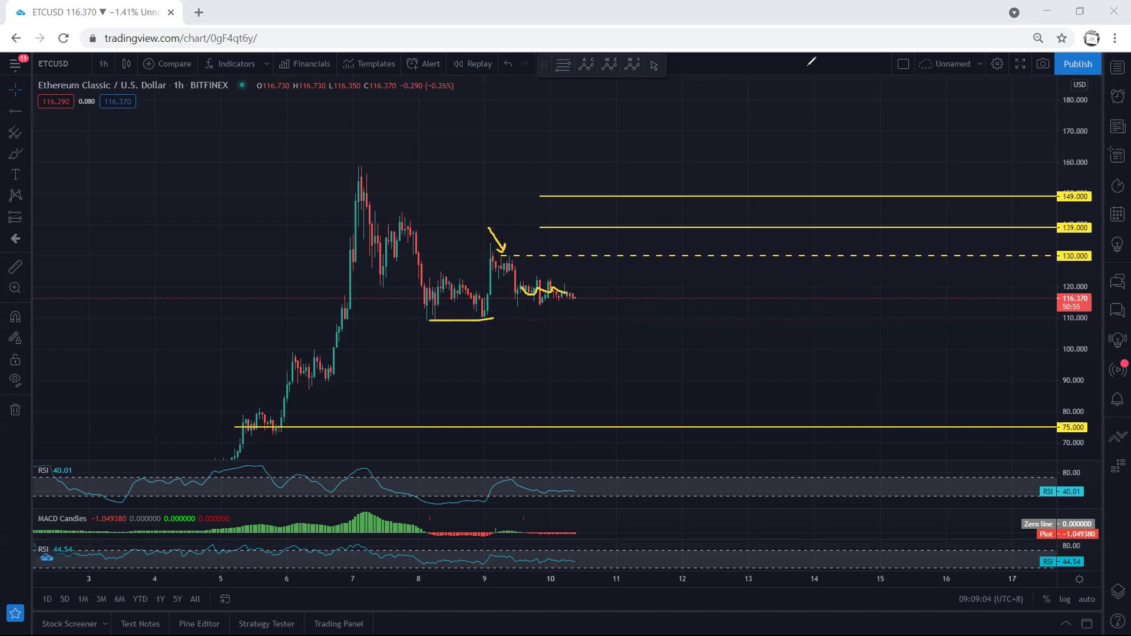
pyautogui.press('e')
pyautogui.moveTo(568, 291)
pyautogui.mouseDown()
pyautogui.moveTo(592, 237)
pyautogui.moveTo(598, 246)
pyautogui.mouseUp()
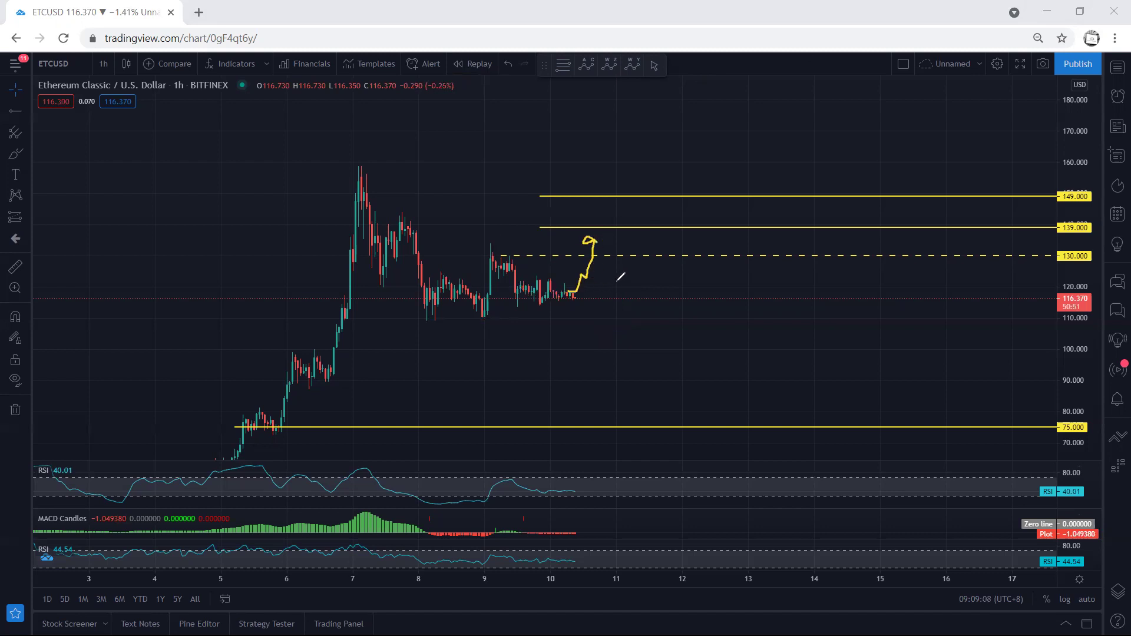
pyautogui.moveTo(475, 241); pyautogui.dragTo(500, 241)
pyautogui.press('Escape')
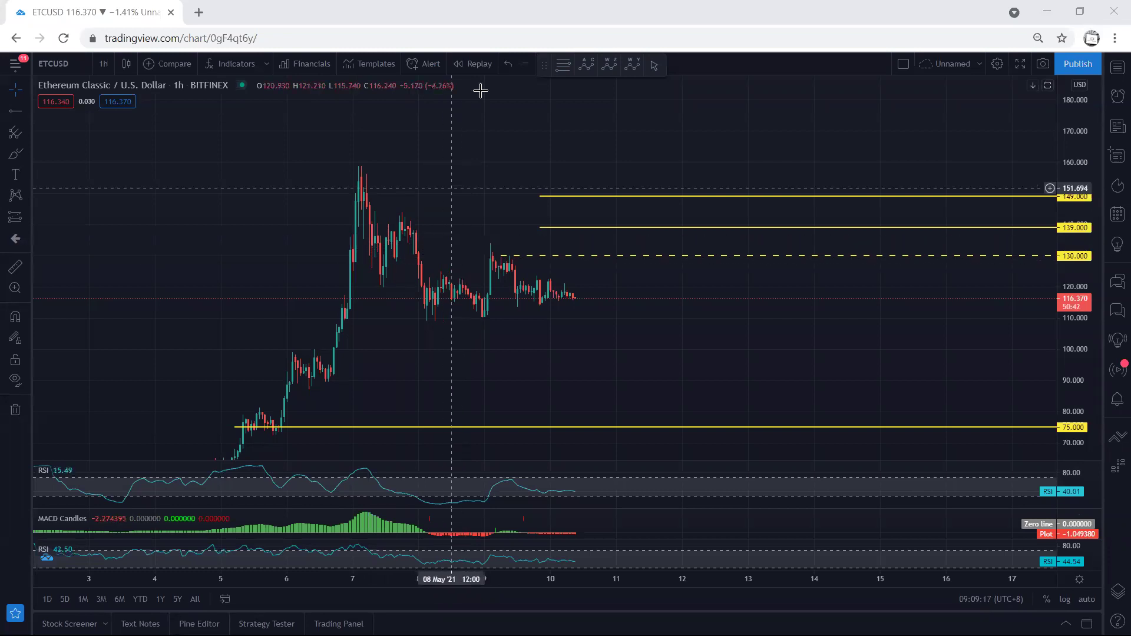
pyautogui.moveTo(419, 318)
pyautogui.mouseDown()
pyautogui.moveTo(440, 287)
pyautogui.moveTo(472, 309)
pyautogui.moveTo(489, 243)
pyautogui.moveTo(441, 282)
pyautogui.mouseUp()
pyautogui.moveTo(422, 320); pyautogui.dragTo(465, 320)
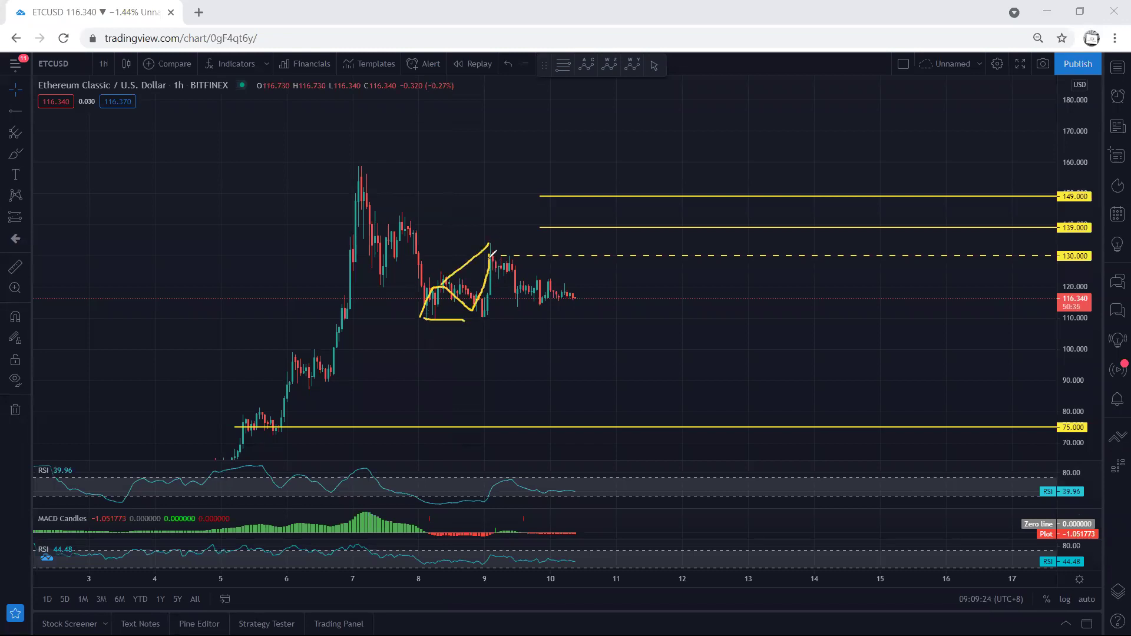
pyautogui.moveTo(490, 254); pyautogui.dragTo(552, 300)
pyautogui.click(755, 33)
pyautogui.moveTo(420, 322); pyautogui.dragTo(436, 322)
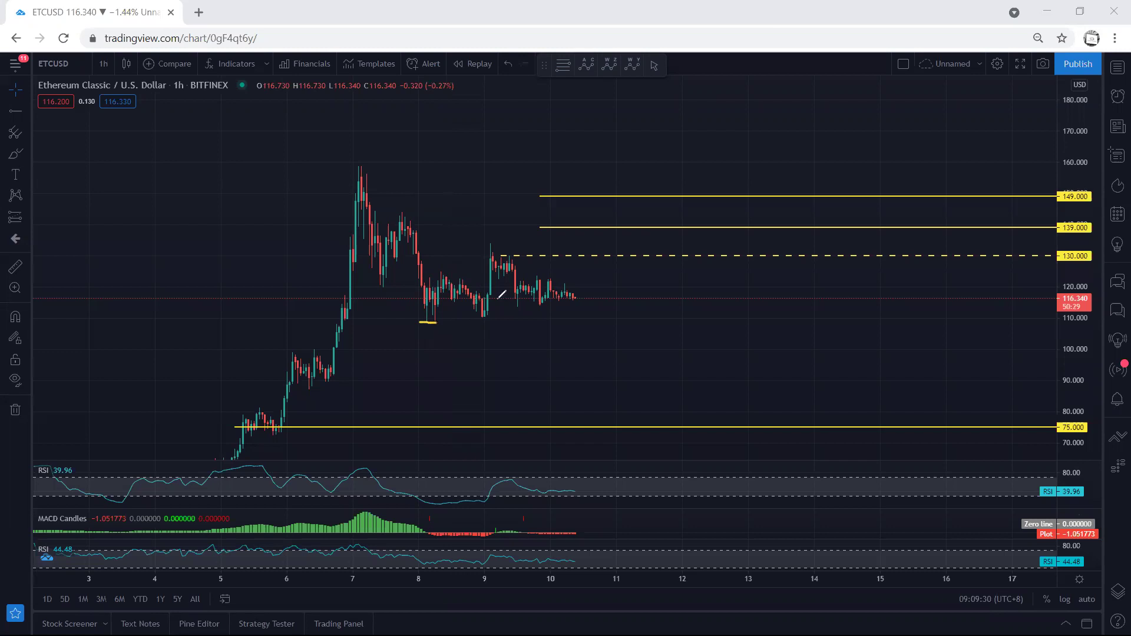
pyautogui.moveTo(498, 252); pyautogui.dragTo(573, 310)
pyautogui.moveTo(361, 194)
pyautogui.mouseDown()
pyautogui.moveTo(415, 308)
pyautogui.moveTo(471, 287)
pyautogui.moveTo(497, 253)
pyautogui.mouseUp()
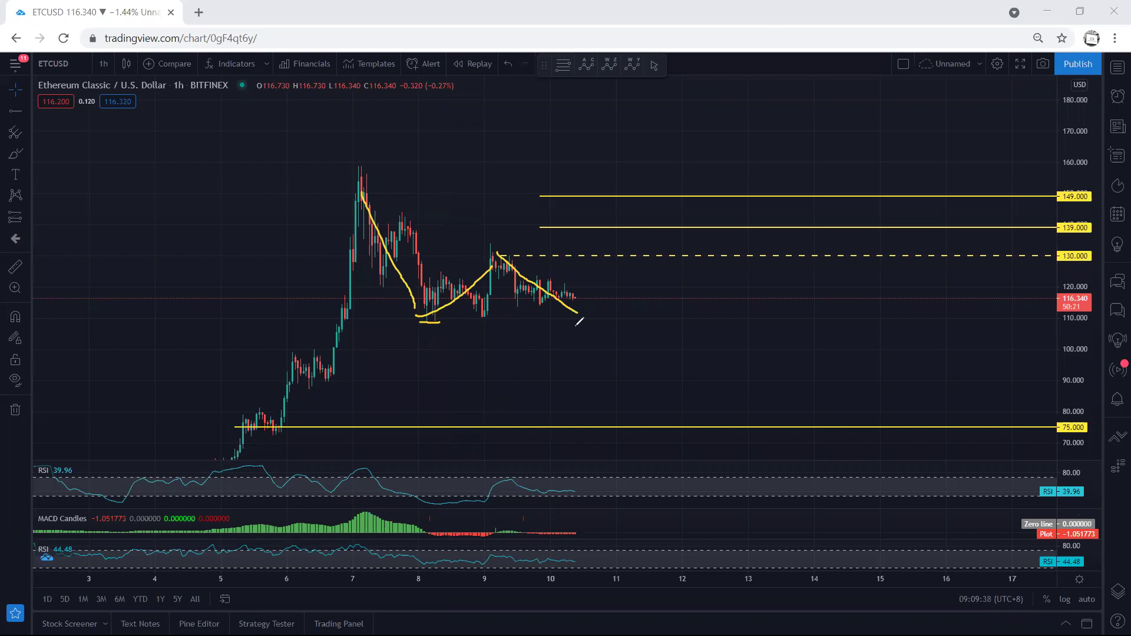
pyautogui.moveTo(573, 328)
pyautogui.mouseDown()
pyautogui.moveTo(637, 289)
pyautogui.moveTo(663, 211)
pyautogui.mouseUp()
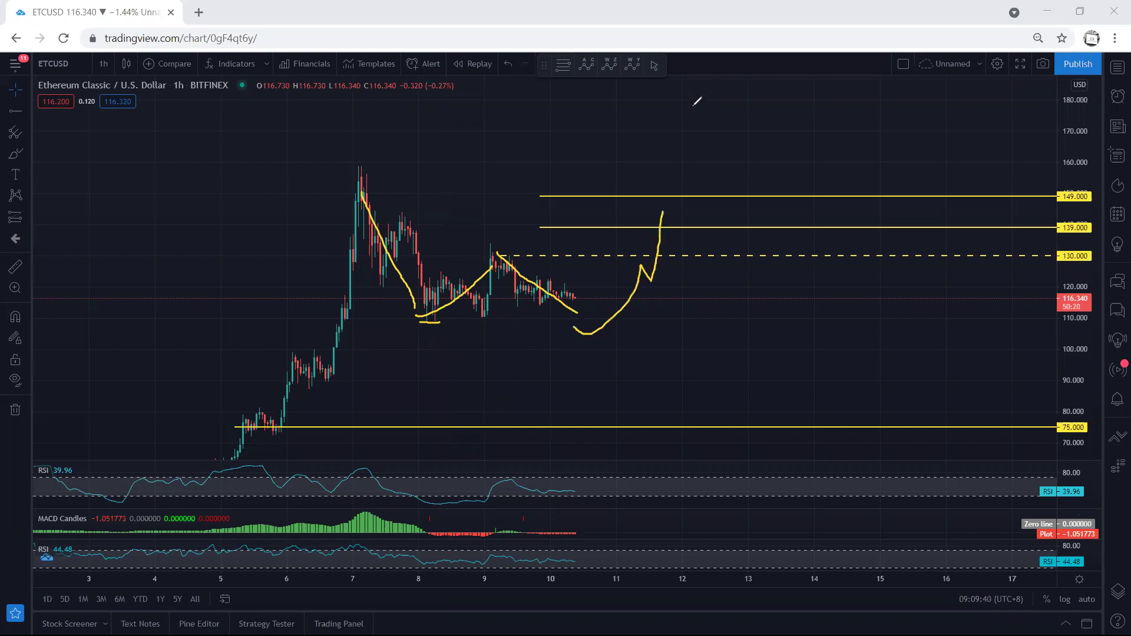
pyautogui.press('Delete')
pyautogui.moveTo(565, 296)
pyautogui.mouseDown()
pyautogui.moveTo(586, 282)
pyautogui.moveTo(596, 239)
pyautogui.moveTo(604, 244)
pyautogui.mouseUp()
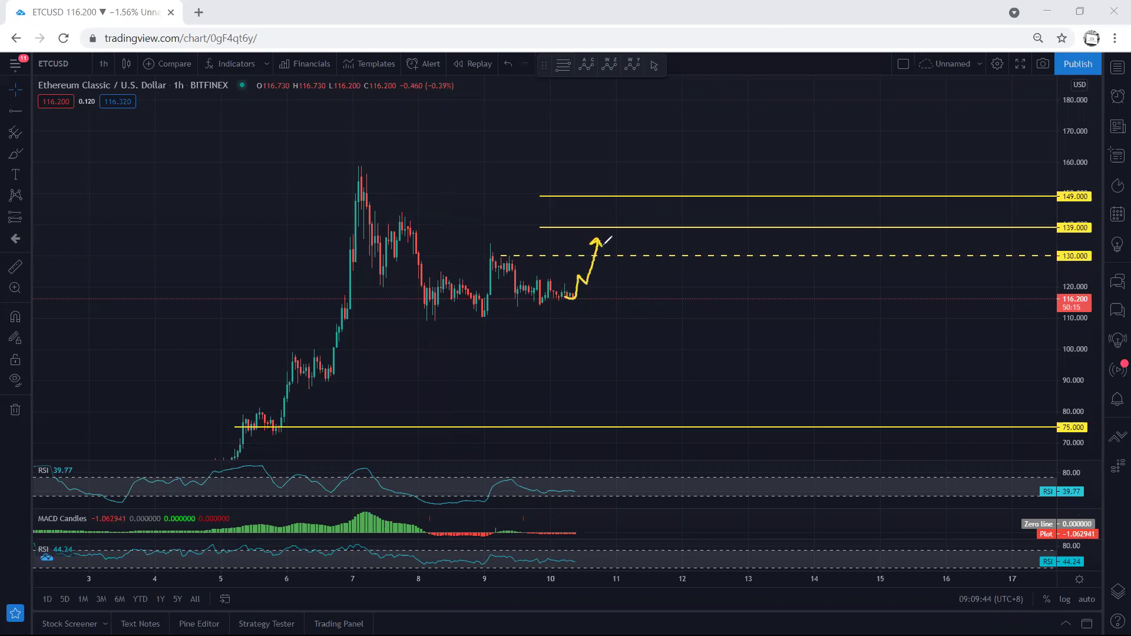
pyautogui.moveTo(446, 312)
pyautogui.mouseDown()
pyautogui.moveTo(533, 300)
pyautogui.moveTo(617, 232)
pyautogui.mouseUp()
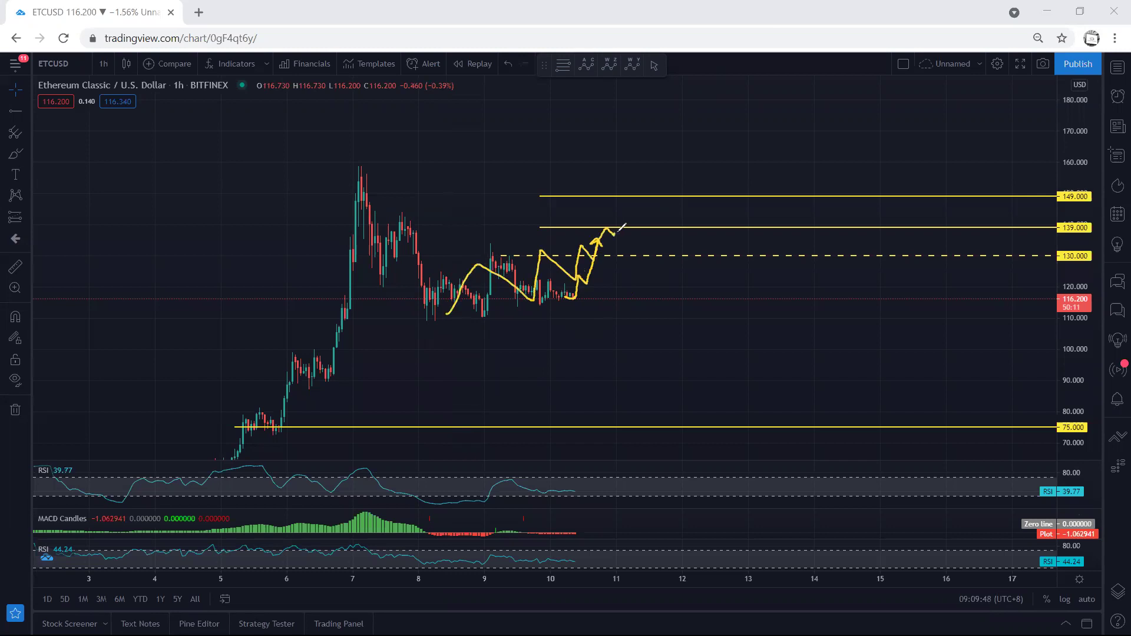
pyautogui.press('Delete')
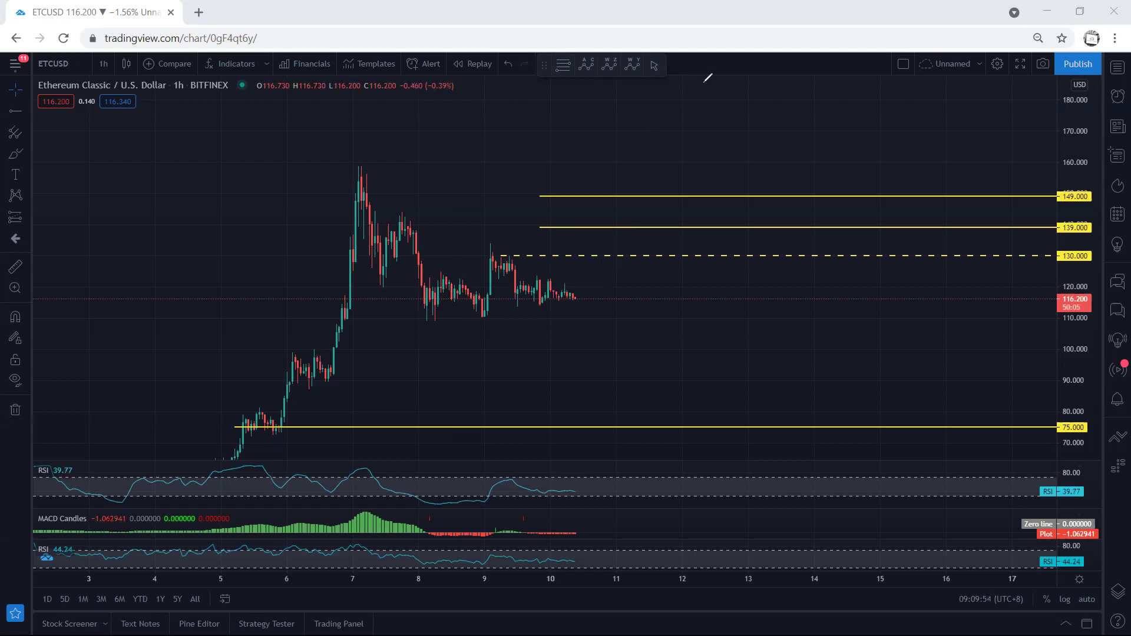
pyautogui.click(103, 64)
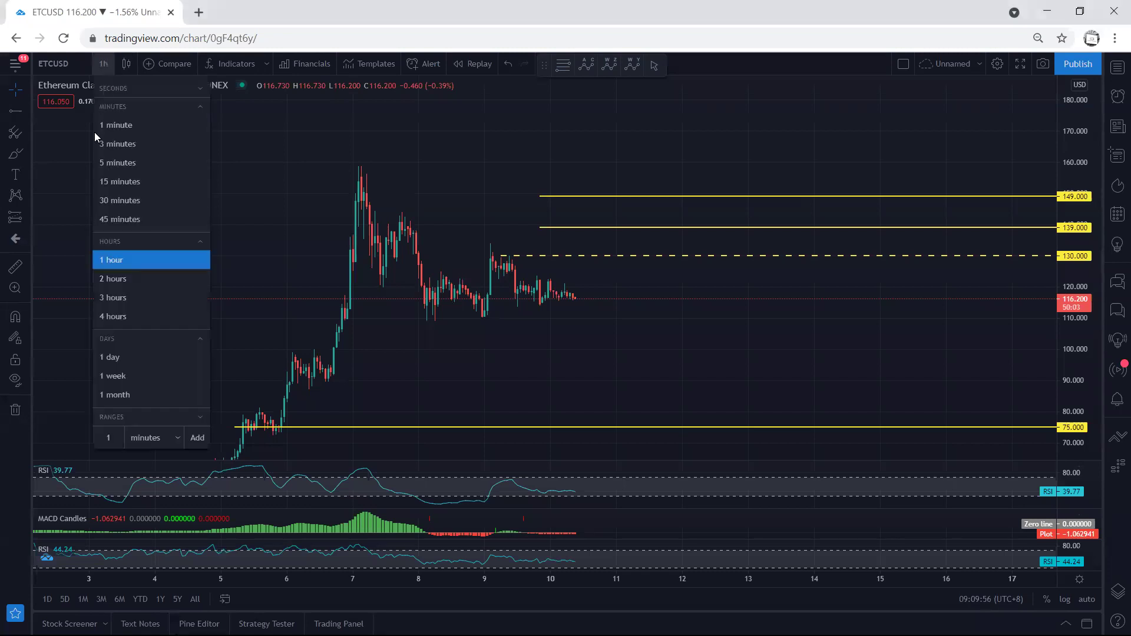
pyautogui.click(127, 357)
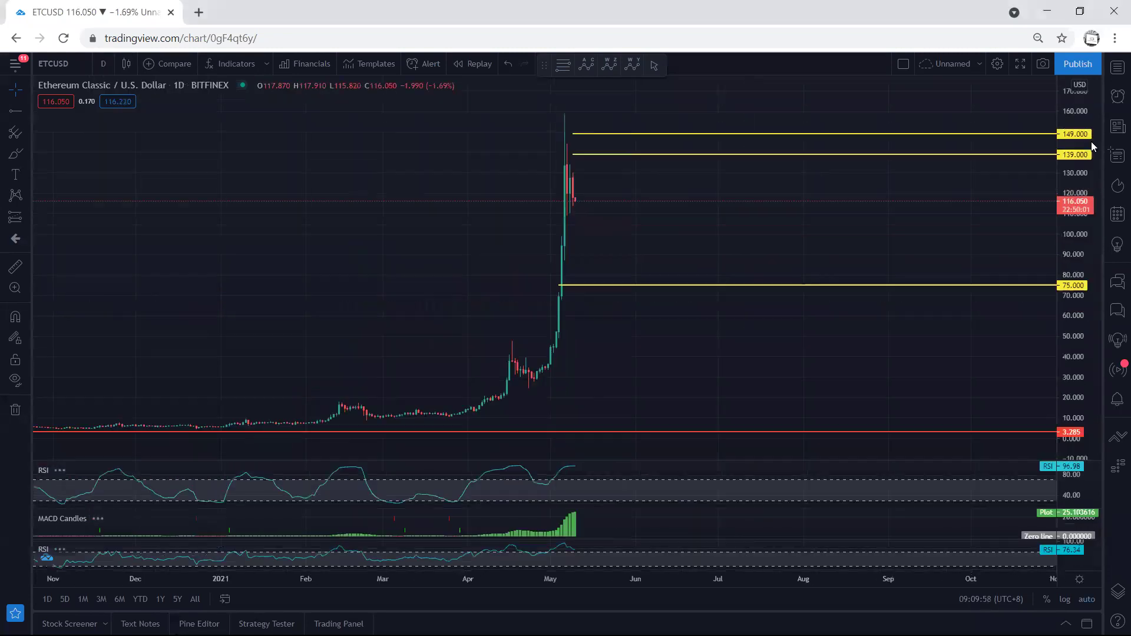
pyautogui.moveTo(571, 196); pyautogui.dragTo(561, 181)
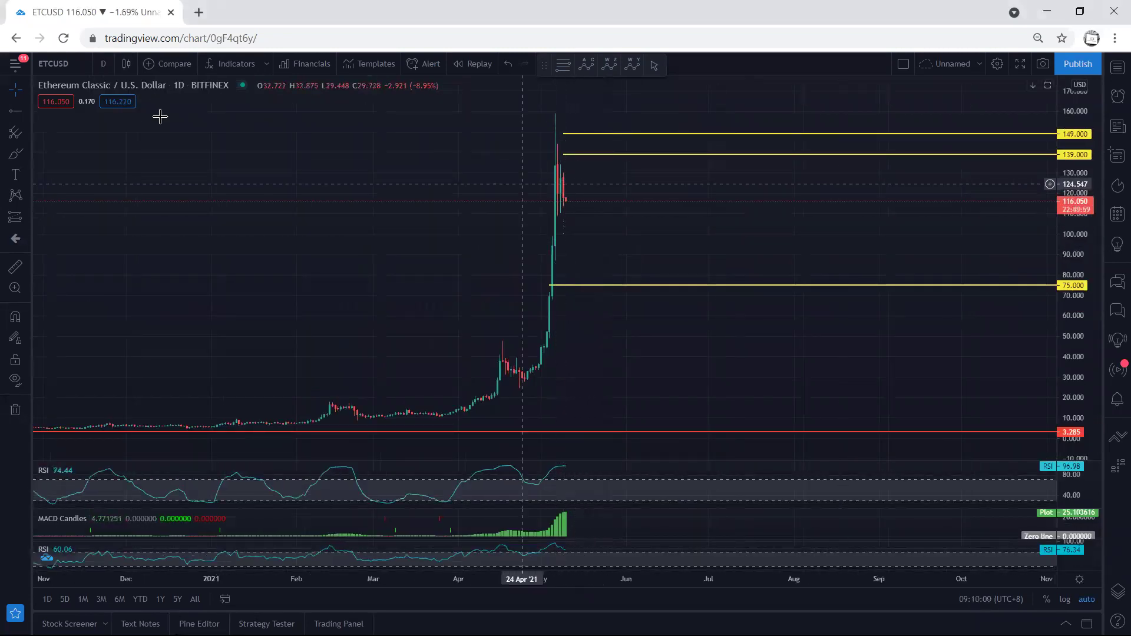
pyautogui.click(103, 64)
pyautogui.click(130, 310)
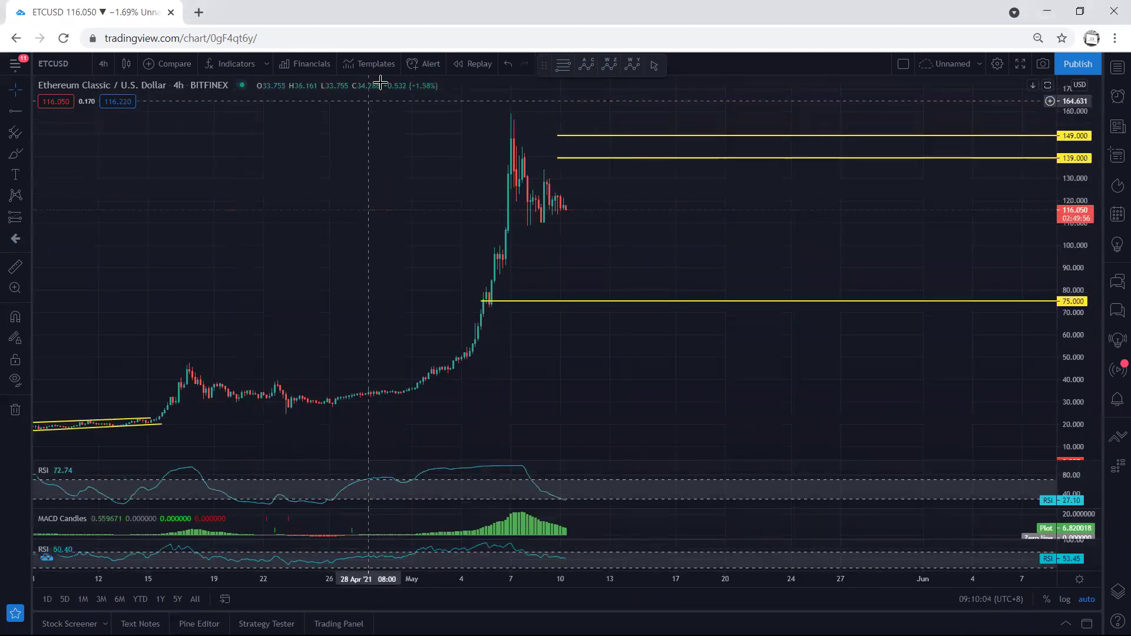
pyautogui.moveTo(547, 183)
pyautogui.mouseDown()
pyautogui.moveTo(579, 225)
pyautogui.moveTo(534, 227)
pyautogui.mouseUp()
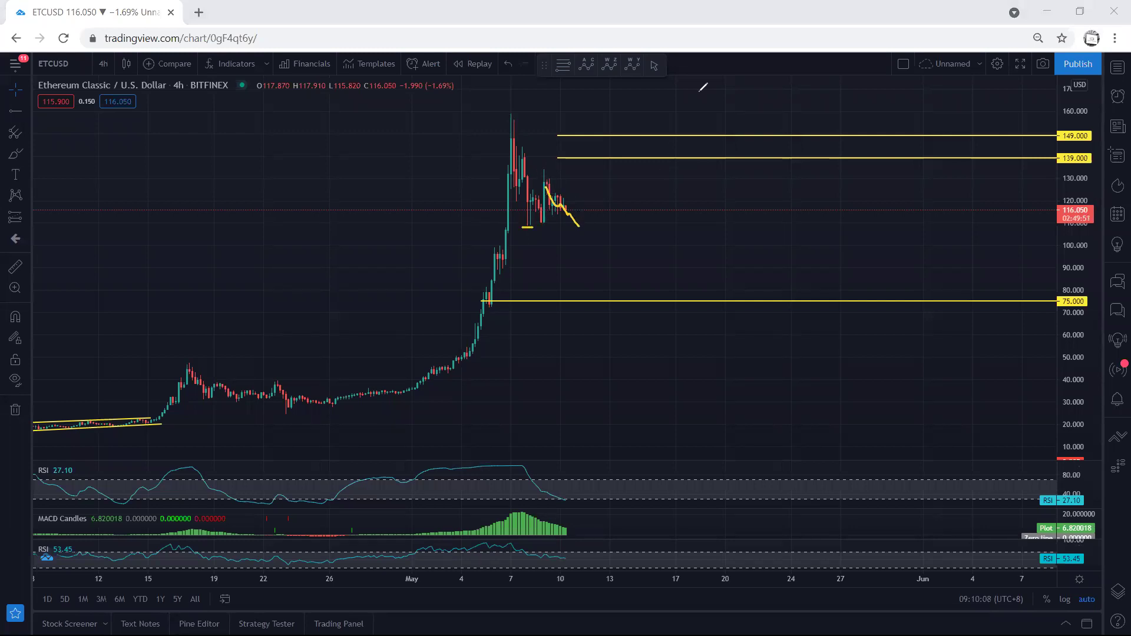
pyautogui.hotkey('ctrl', 'z')
pyautogui.hotkey('ctrl', 'z')
pyautogui.click(103, 62)
pyautogui.click(142, 258)
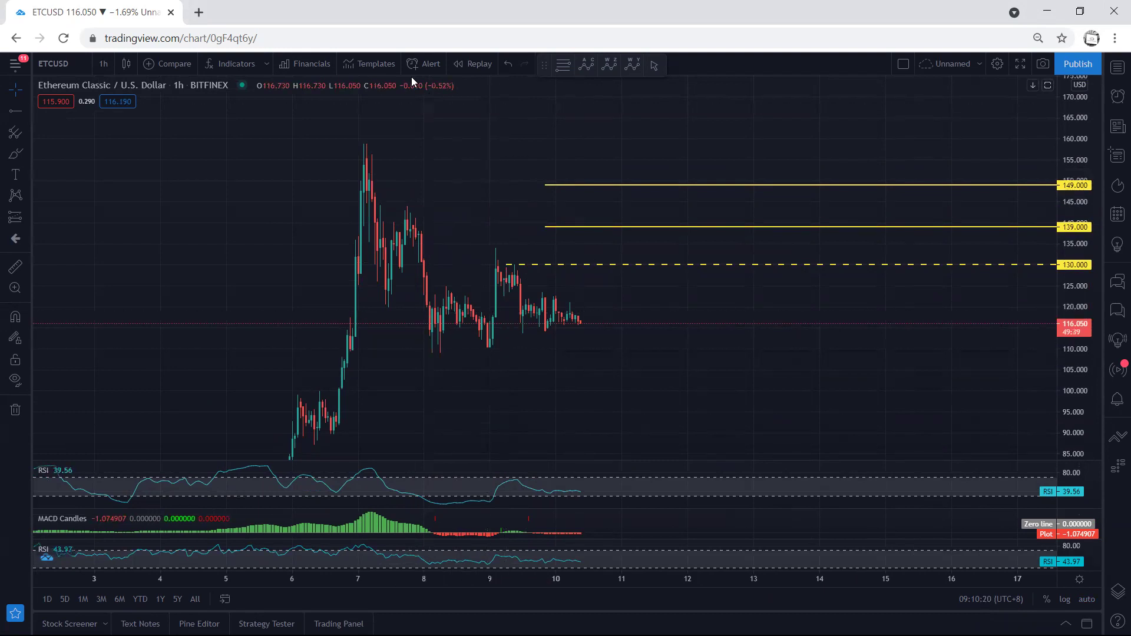
# Sketch a V-shaped drop and rebound with a day-8 low underline, then erase them.
pyautogui.moveTo(570, 310); pyautogui.dragTo(586, 346)
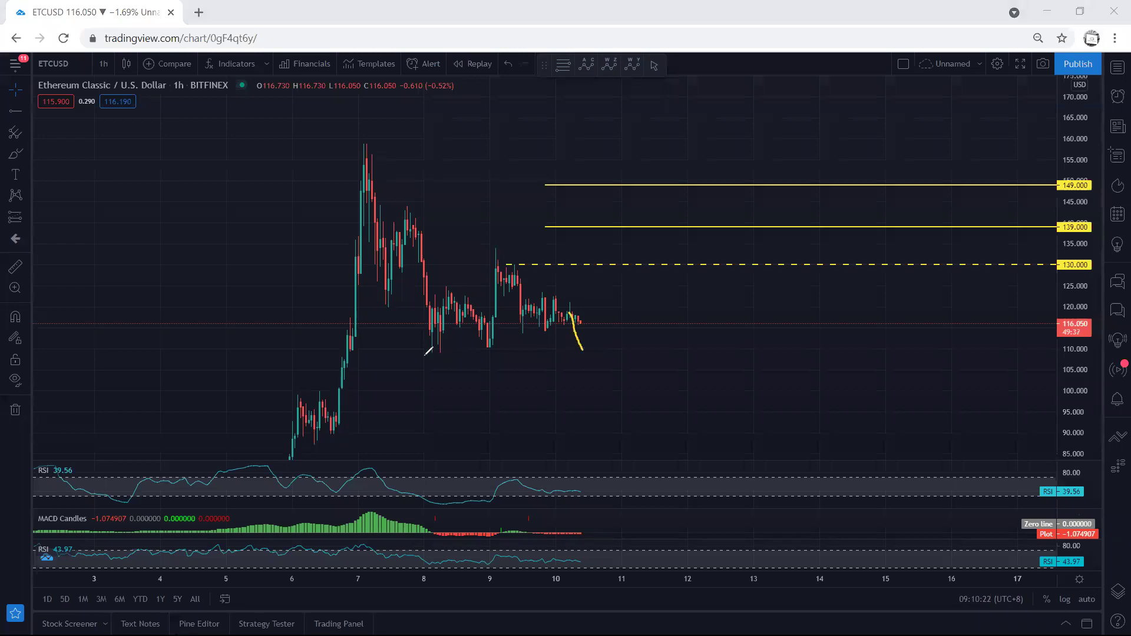
pyautogui.moveTo(424, 355); pyautogui.dragTo(447, 355)
pyautogui.moveTo(554, 310)
pyautogui.mouseDown()
pyautogui.moveTo(587, 369)
pyautogui.moveTo(616, 353)
pyautogui.moveTo(634, 302)
pyautogui.mouseUp()
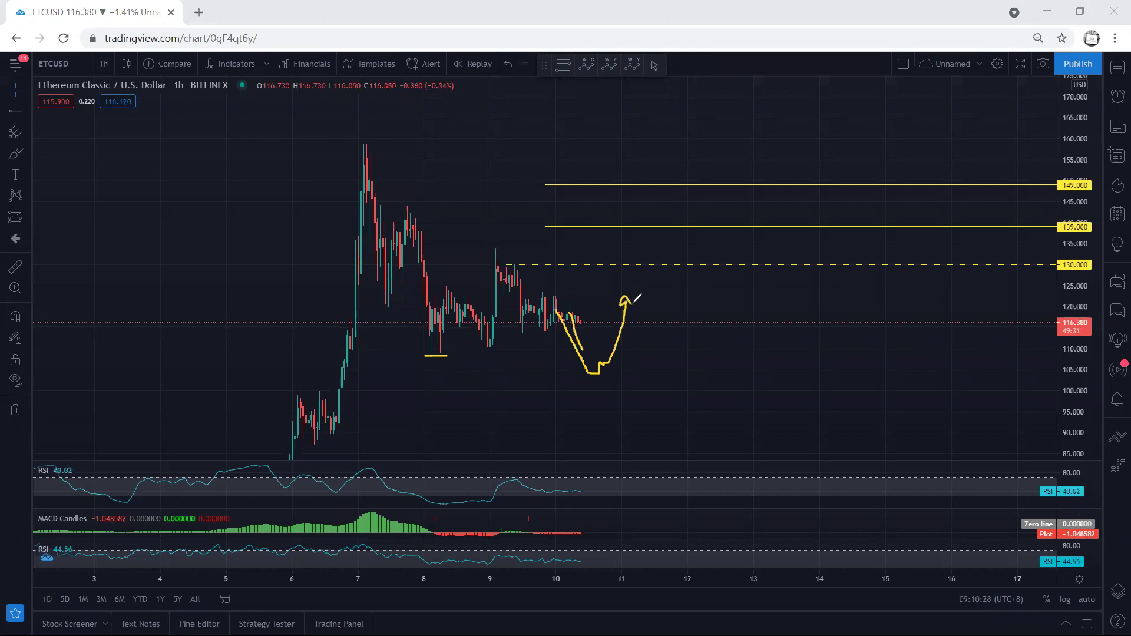
pyautogui.press('Delete')
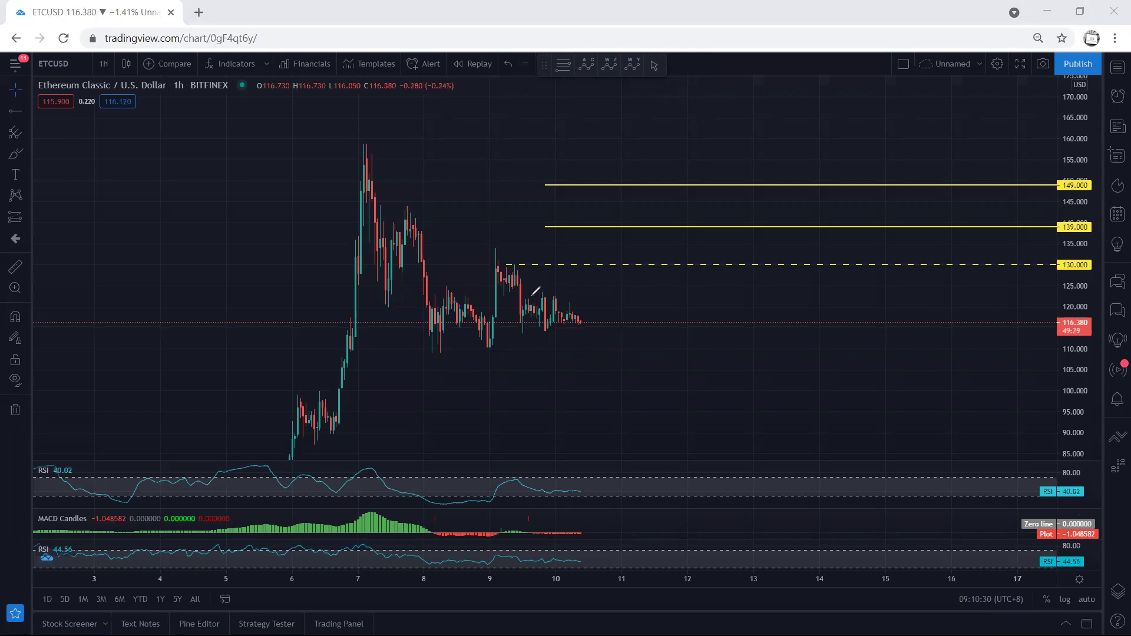
# Try a circled range with a breakout arrow, erase it, then draw a zigzag dropping to an arrow below 110.
pyautogui.moveTo(538, 295)
pyautogui.mouseDown()
pyautogui.moveTo(587, 295)
pyautogui.moveTo(554, 330)
pyautogui.moveTo(541, 301)
pyautogui.mouseUp()
pyautogui.moveTo(548, 309)
pyautogui.mouseDown()
pyautogui.moveTo(585, 312)
pyautogui.moveTo(589, 285)
pyautogui.mouseUp()
pyautogui.moveTo(524, 304); pyautogui.dragTo(565, 311)
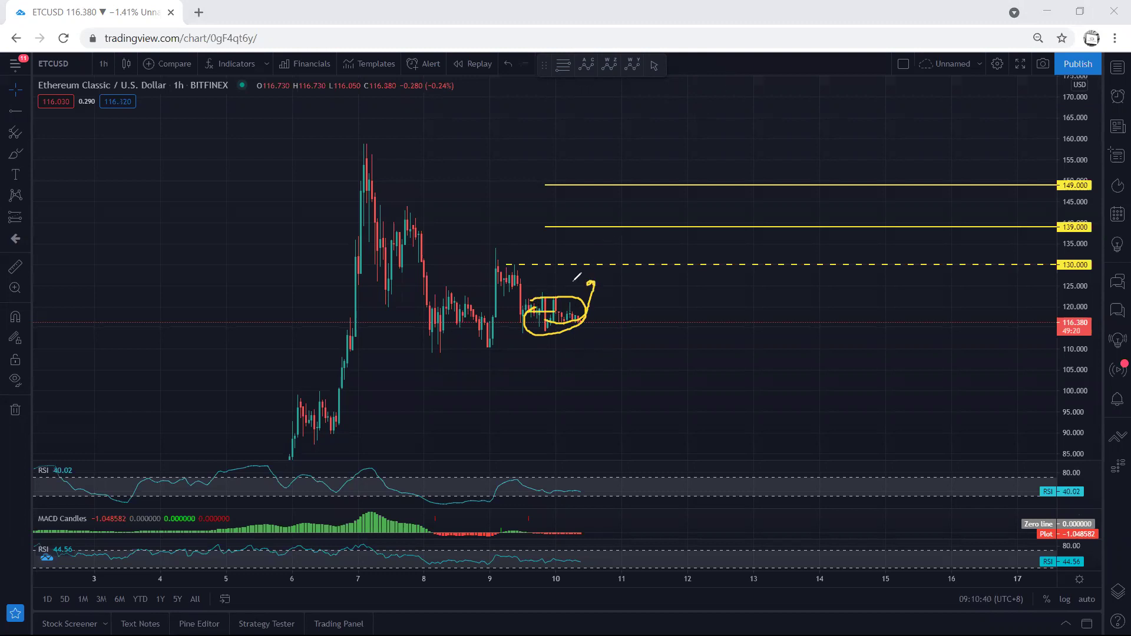
pyautogui.press('e')
pyautogui.moveTo(527, 316)
pyautogui.mouseDown()
pyautogui.moveTo(578, 290)
pyautogui.moveTo(604, 358)
pyautogui.moveTo(597, 350)
pyautogui.mouseUp()
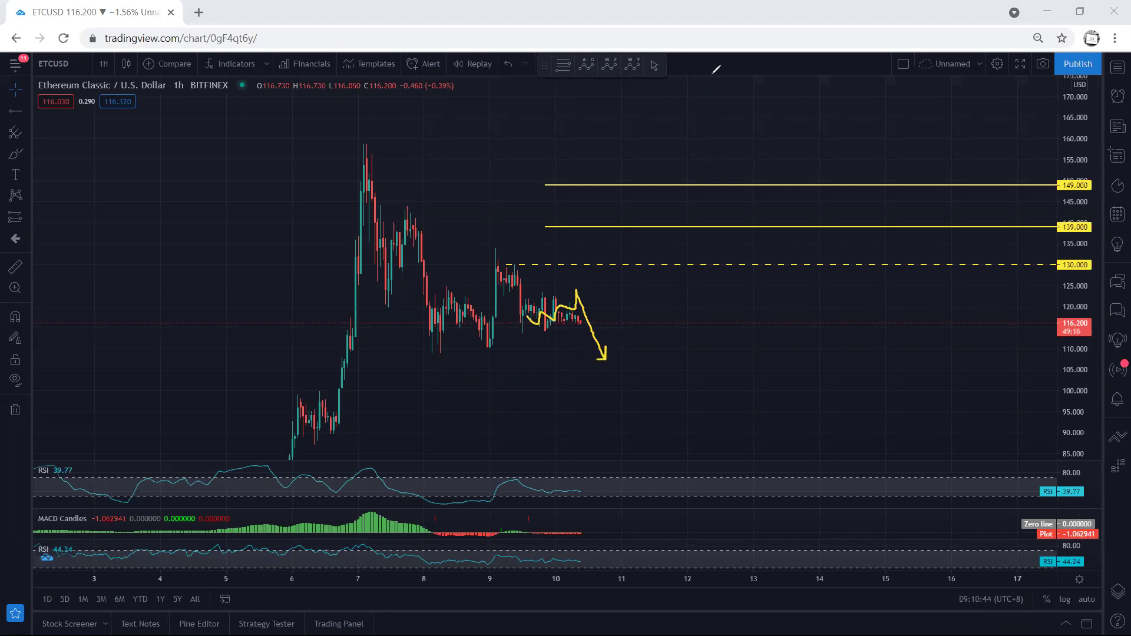